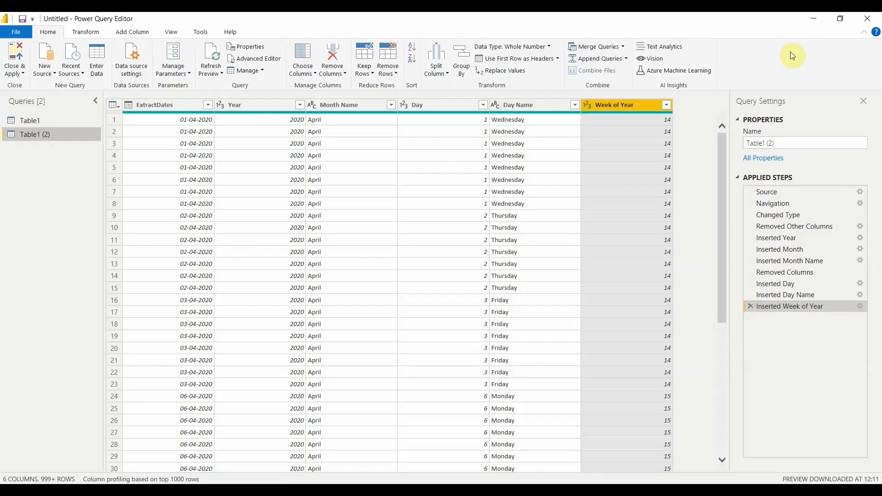
- Move the Day column directly after ExtractDates and the Month Name column between Day and Year
{"action": "left_click", "coordinate": [180, 107]}
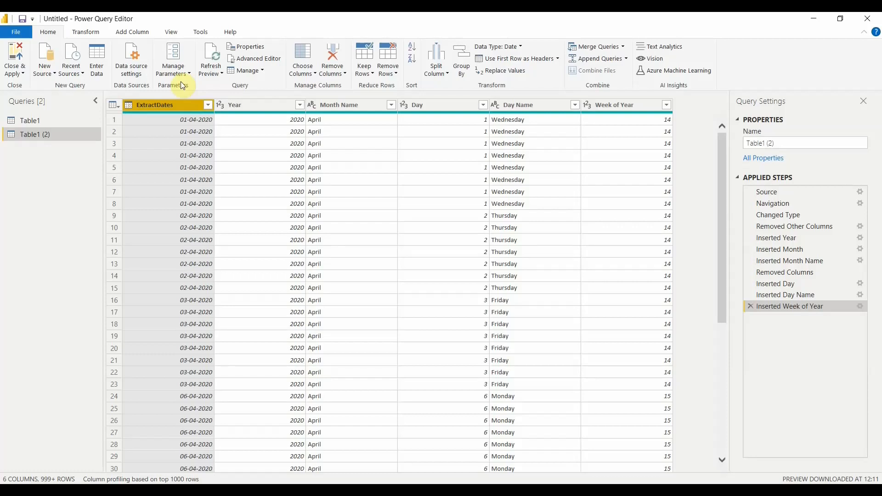
{"action": "mouse_move", "coordinate": [215, 115]}
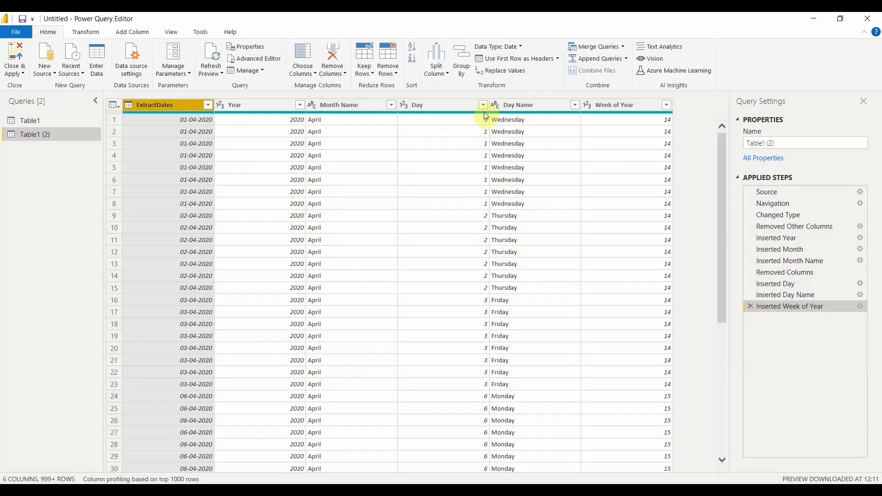
{"action": "mouse_move", "coordinate": [487, 116]}
{"action": "left_click", "coordinate": [423, 108]}
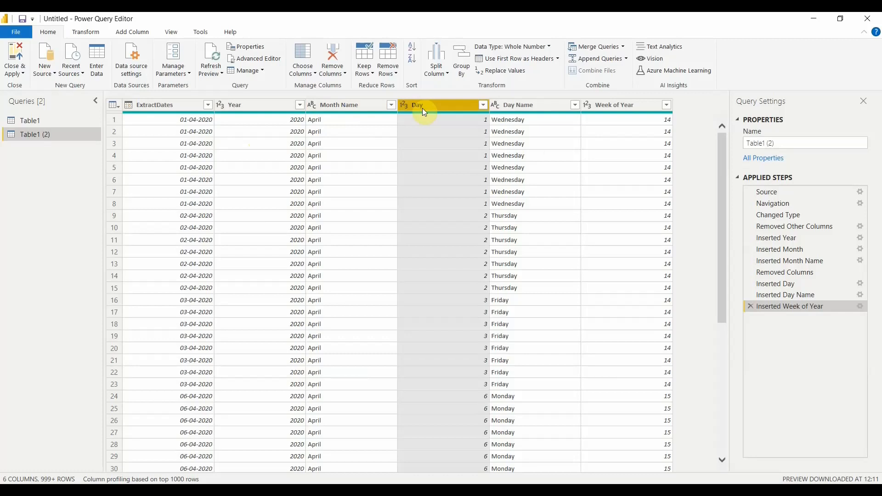
{"action": "left_click_drag", "start_coordinate": [434, 111], "coordinate": [248, 118]}
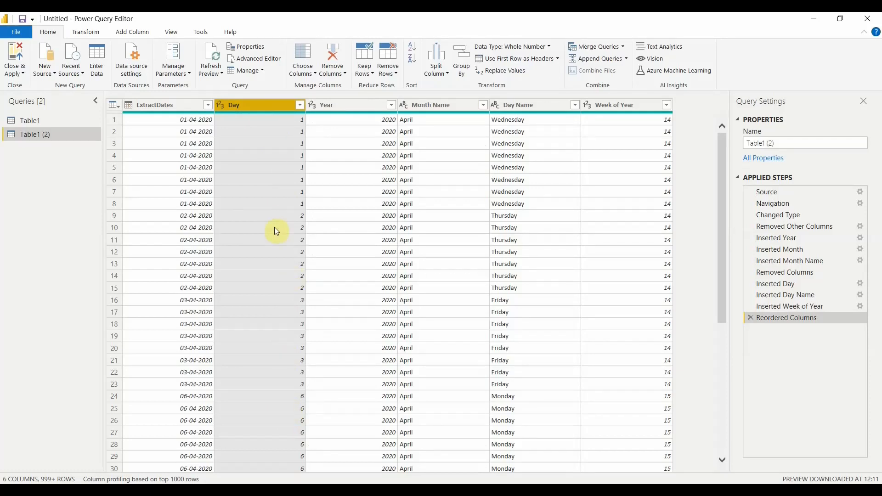
{"action": "left_click", "coordinate": [454, 107]}
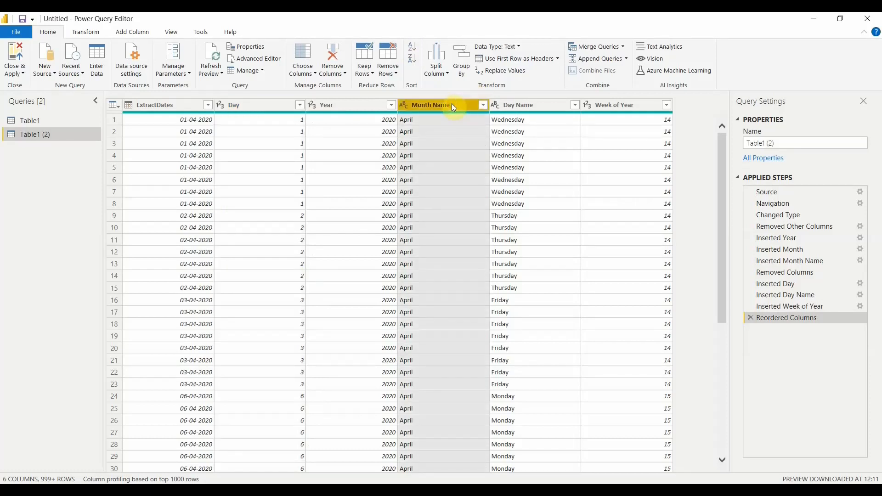
{"action": "left_click_drag", "start_coordinate": [464, 109], "coordinate": [374, 123]}
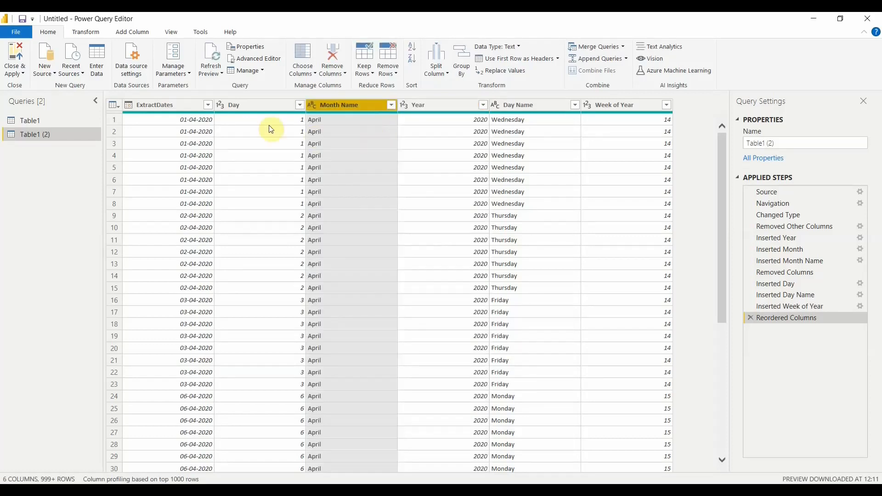
- Move the Day Name column directly after ExtractDates and the Week of Year column between Day Name and Day
{"action": "left_click", "coordinate": [452, 106]}
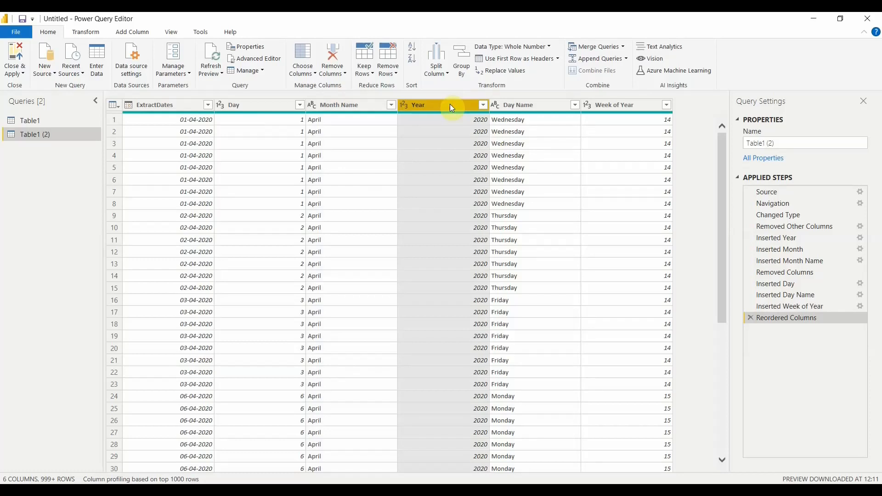
{"action": "left_click", "coordinate": [534, 106]}
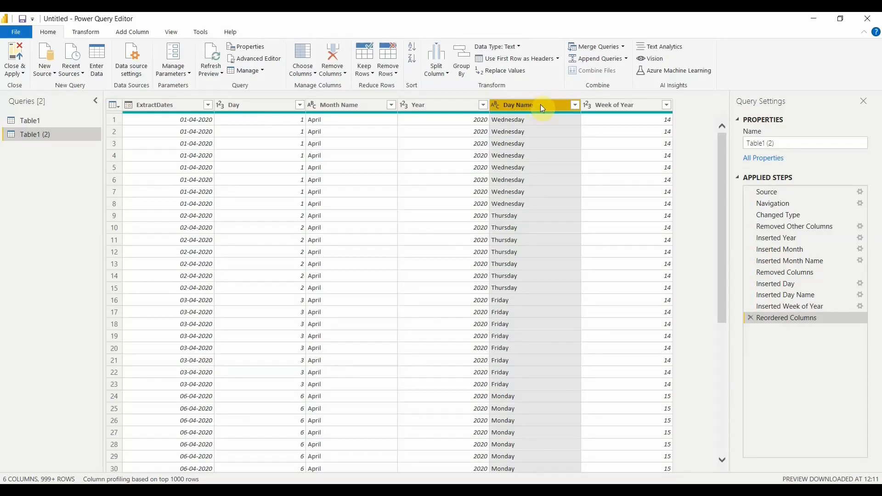
{"action": "left_click_drag", "start_coordinate": [540, 104], "coordinate": [264, 126]}
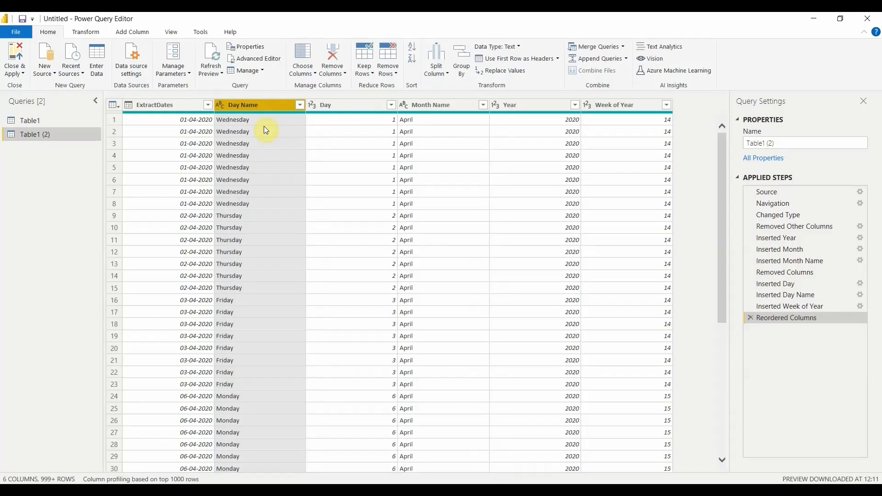
{"action": "left_click", "coordinate": [322, 106]}
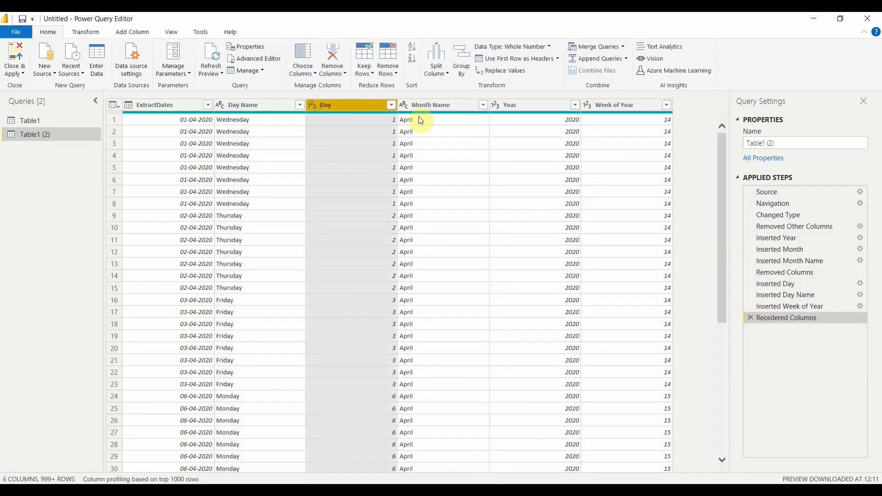
{"action": "left_click", "coordinate": [426, 109]}
{"action": "left_click", "coordinate": [506, 106]}
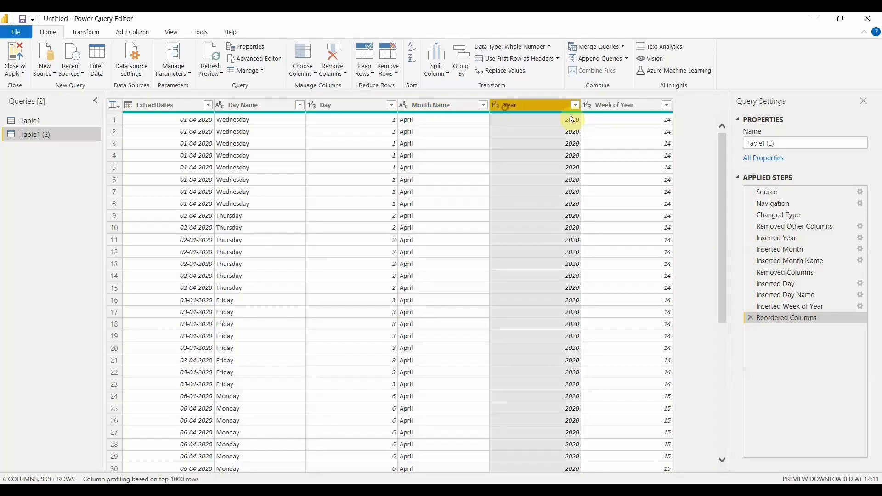
{"action": "left_click", "coordinate": [618, 110]}
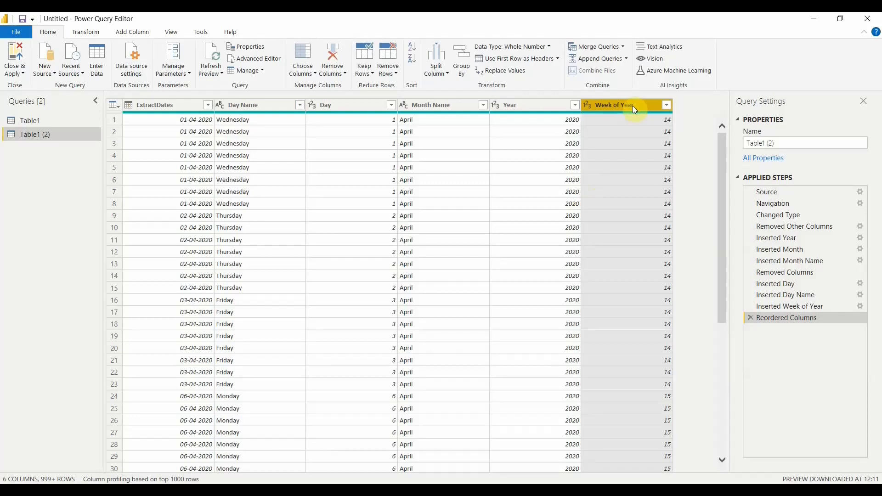
{"action": "left_click_drag", "start_coordinate": [634, 109], "coordinate": [360, 136]}
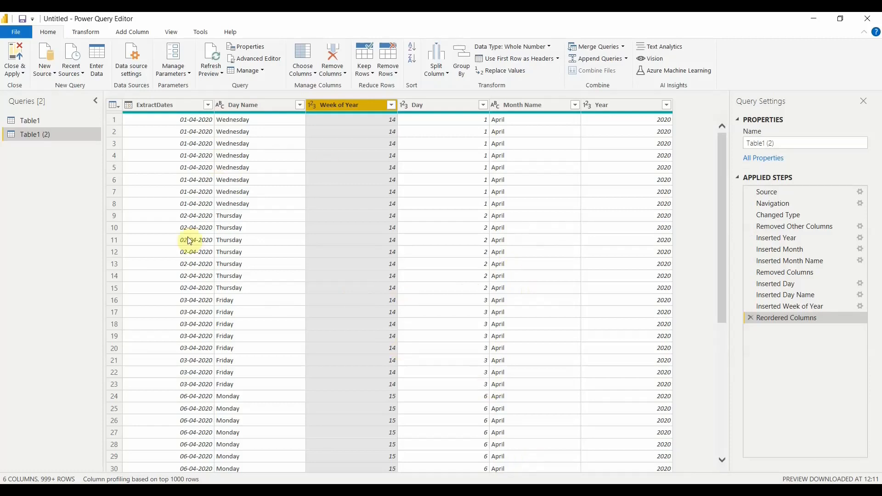
- Try removing the Week of Year column, and delete the resulting removal from the applied steps
{"action": "left_click", "coordinate": [259, 105]}
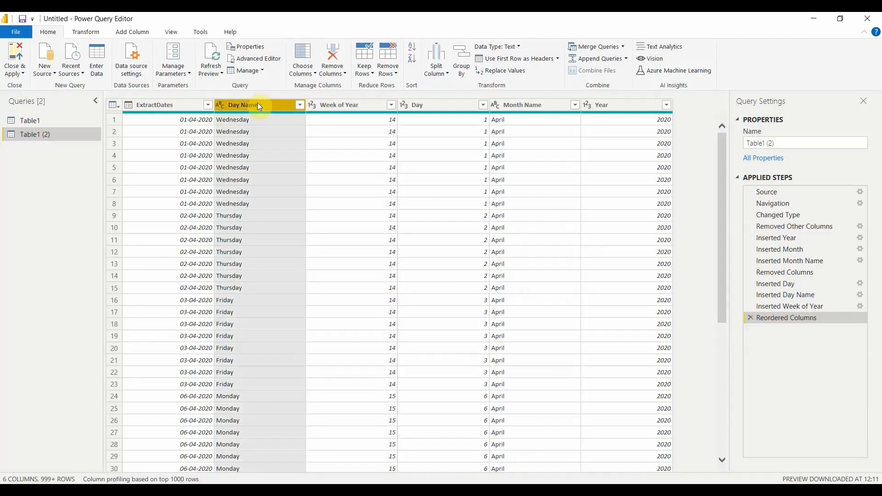
{"action": "left_click", "coordinate": [349, 107]}
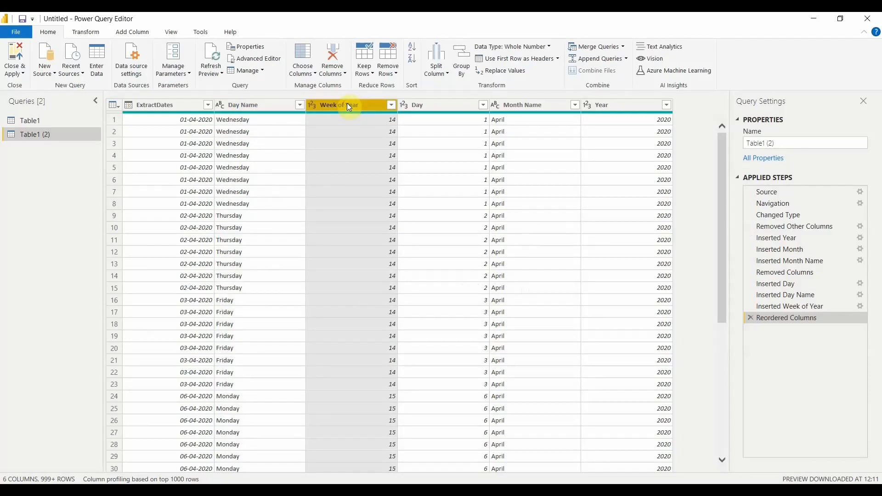
{"action": "right_click", "coordinate": [350, 108]}
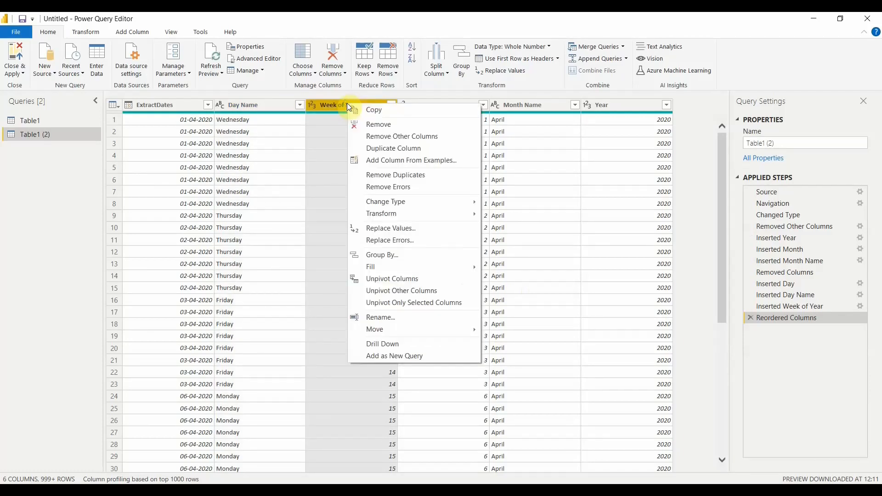
{"action": "left_click", "coordinate": [377, 129]}
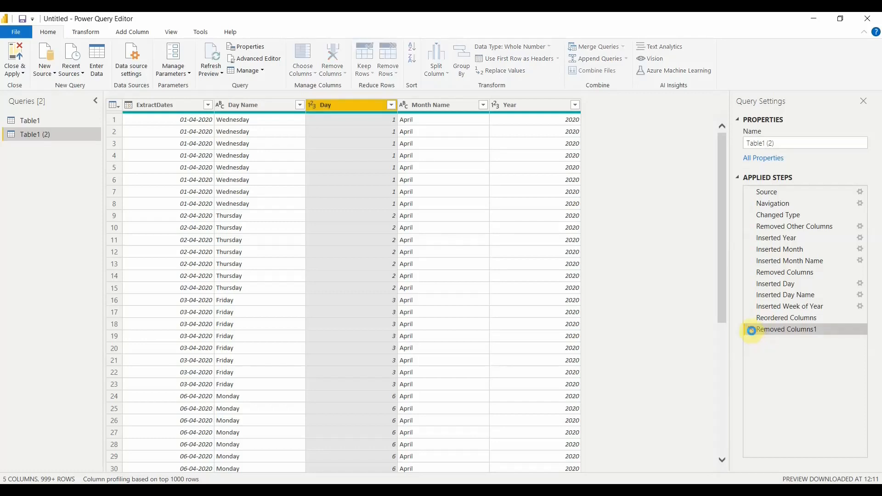
{"action": "left_click", "coordinate": [751, 329]}
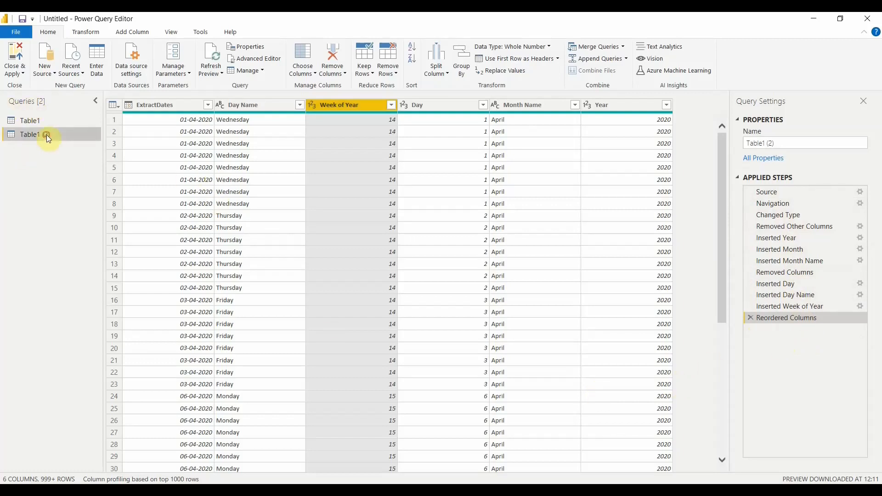
- Try removing all columns other than Week of Year, and delete that operation from the applied steps
{"action": "right_click", "coordinate": [355, 109]}
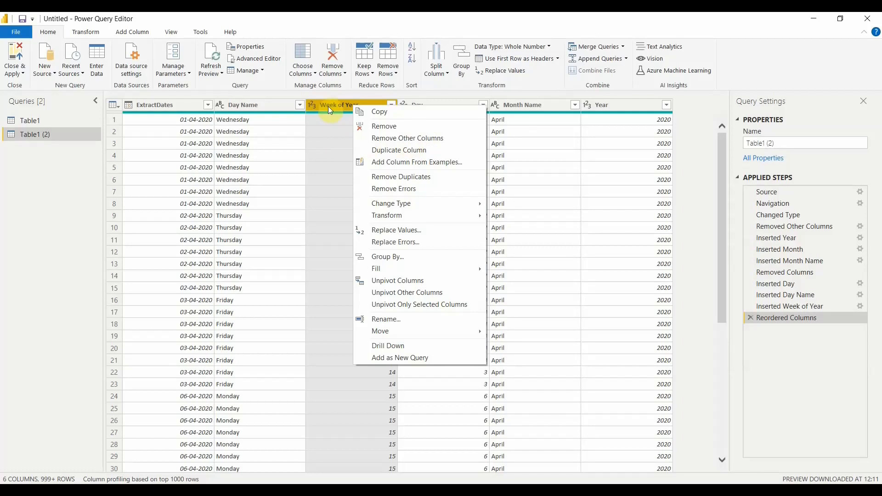
{"action": "left_click", "coordinate": [387, 141]}
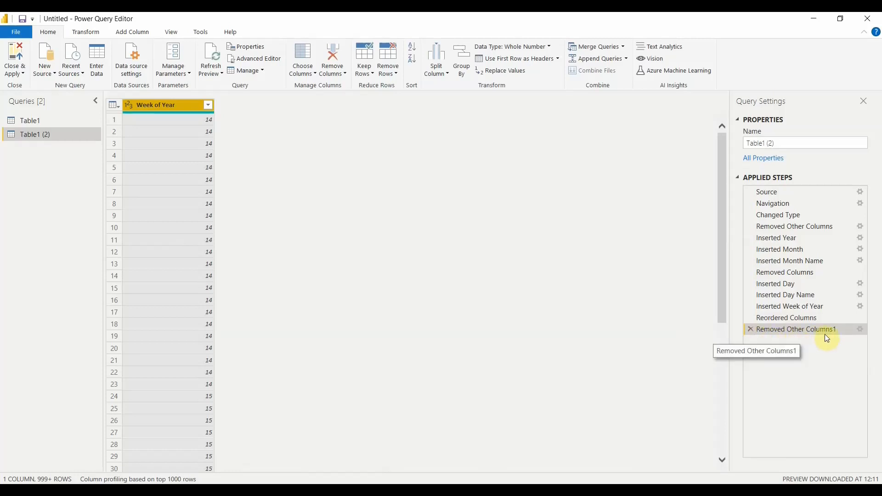
{"action": "left_click", "coordinate": [750, 331]}
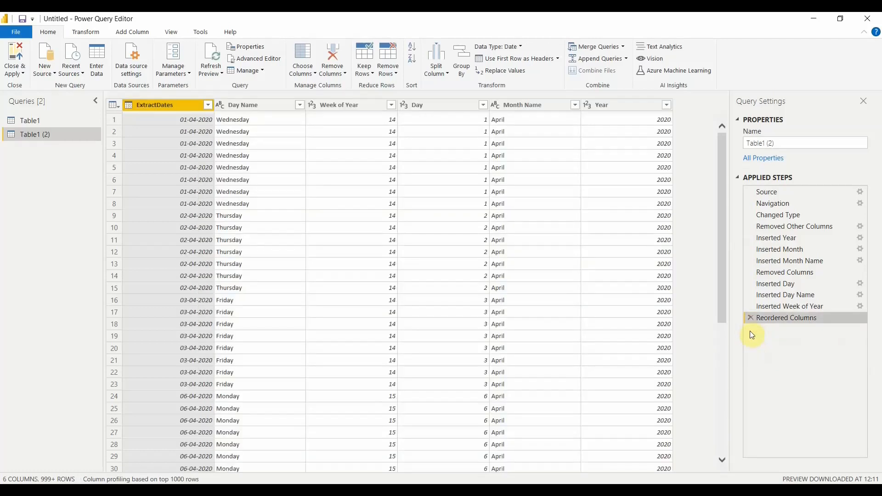
- Try duplicating the Week of Year column, and delete the duplication from the applied steps
{"action": "left_click", "coordinate": [326, 111]}
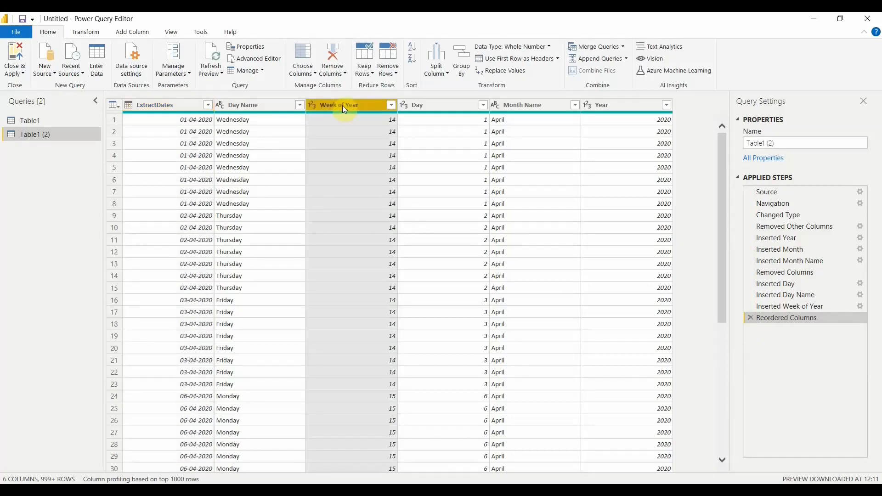
{"action": "right_click", "coordinate": [343, 105]}
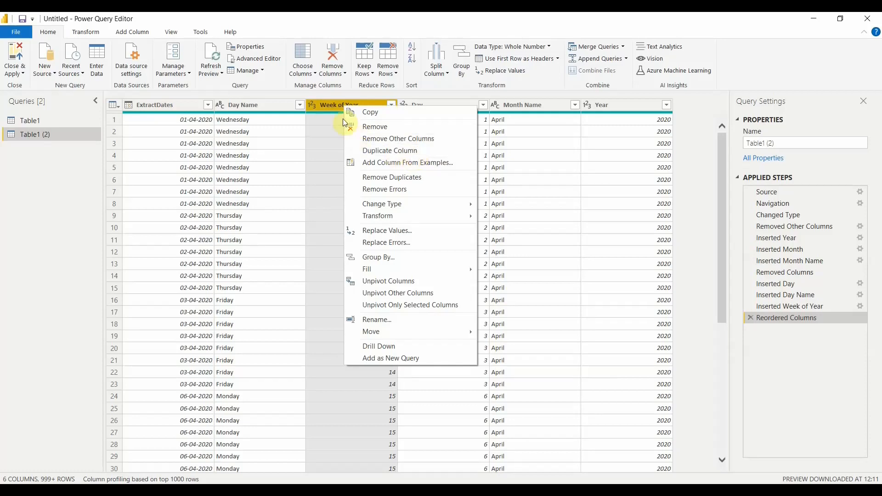
{"action": "left_click", "coordinate": [326, 105]}
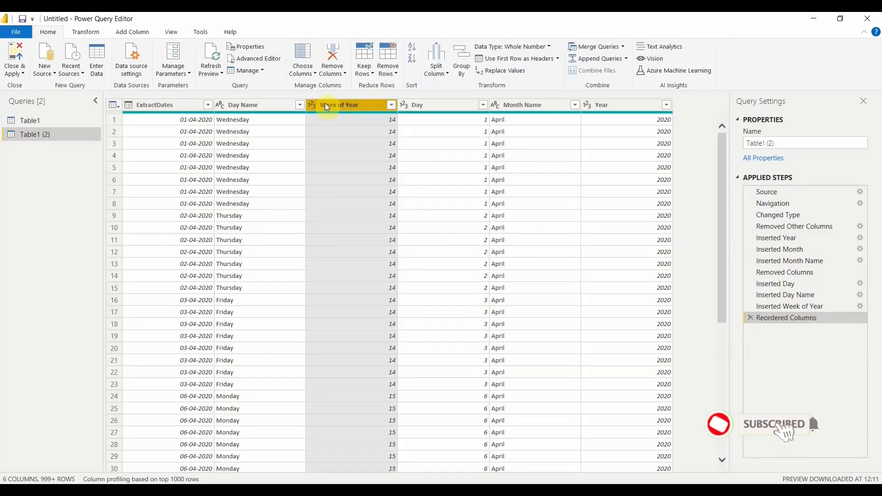
{"action": "right_click", "coordinate": [327, 107]}
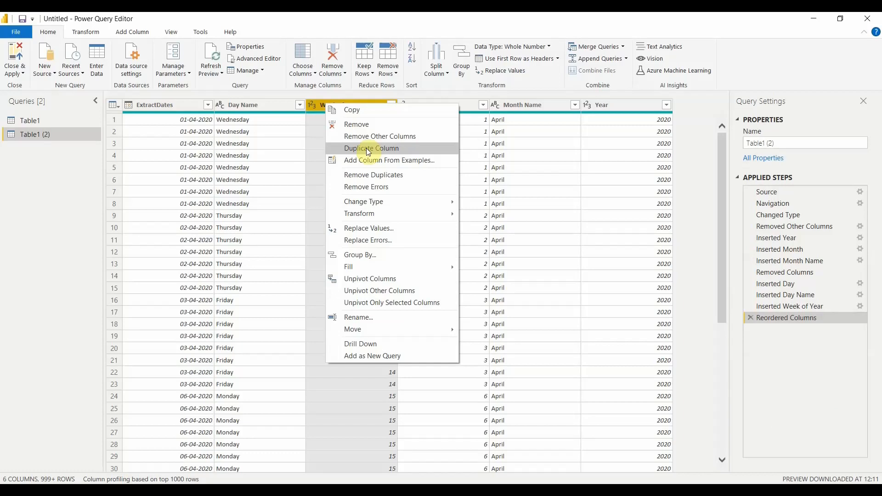
{"action": "left_click", "coordinate": [368, 150]}
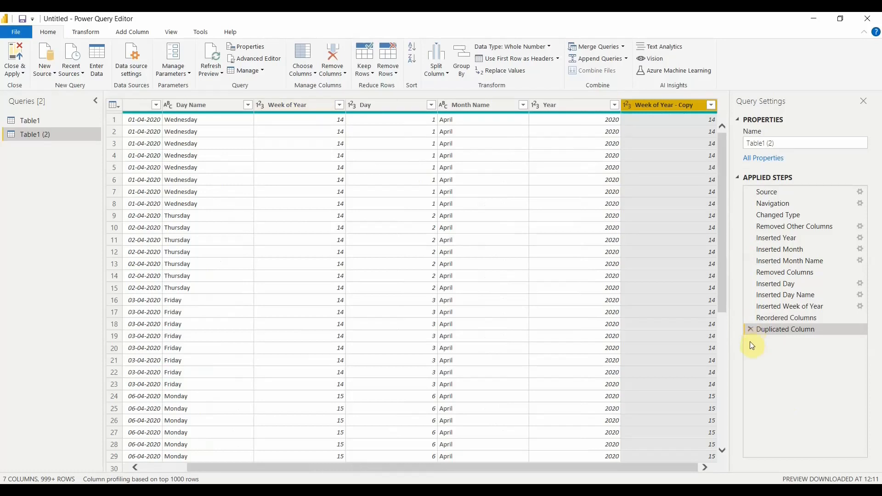
{"action": "left_click", "coordinate": [751, 330]}
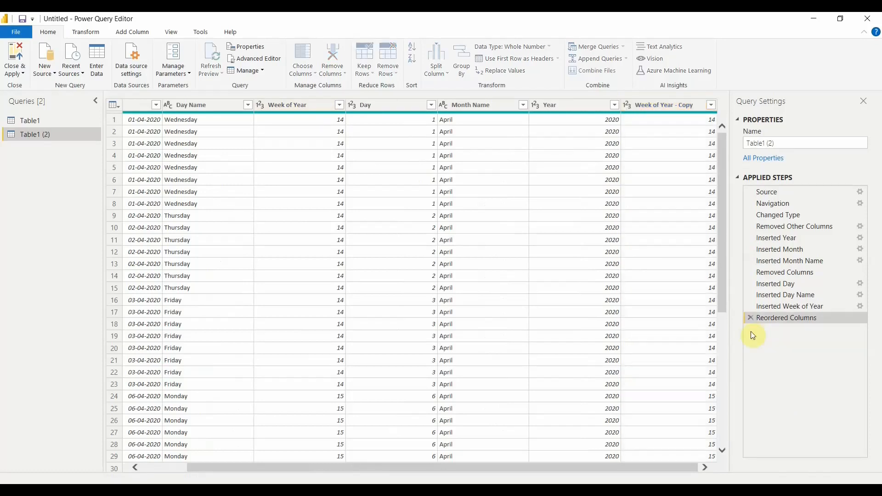
{"action": "left_click", "coordinate": [344, 105]}
{"action": "right_click", "coordinate": [345, 105]}
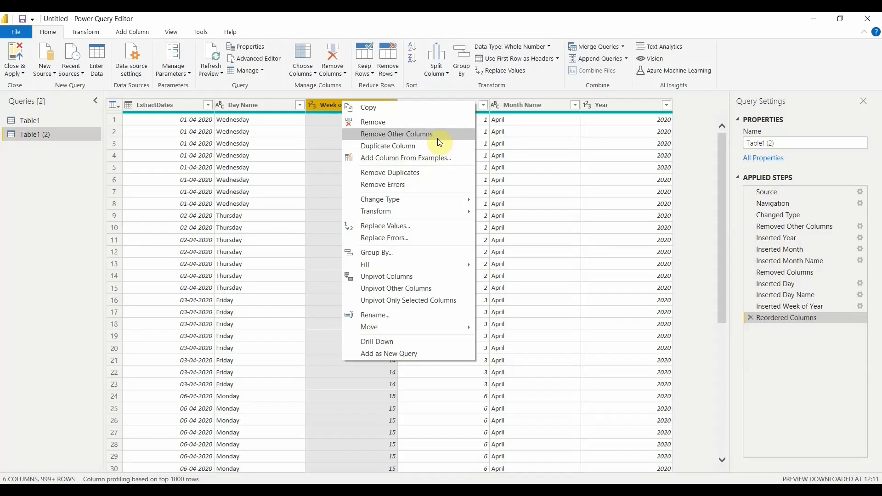
{"action": "left_click", "coordinate": [321, 106]}
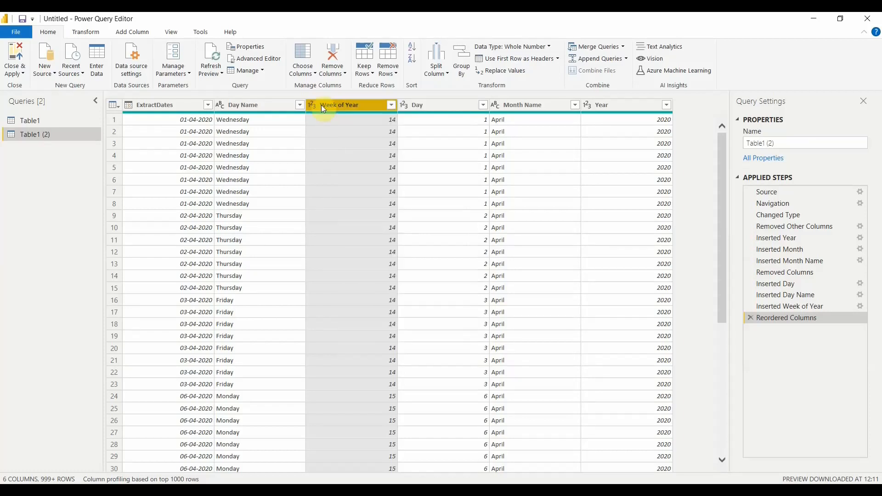